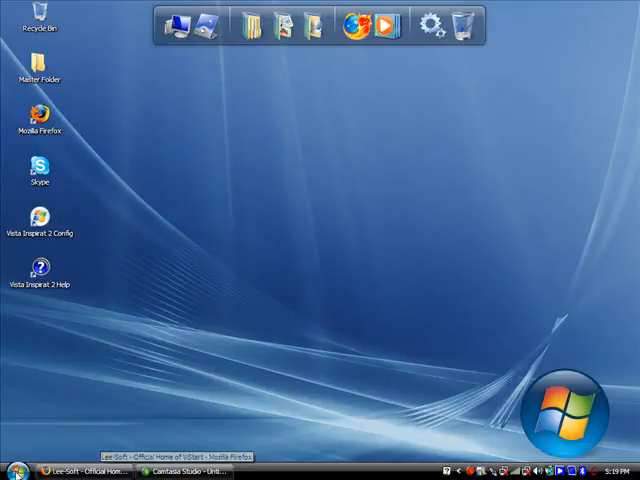
# - Download ViStart Beta 6.zip from the Lee-Soft page, opening it with WinRAR
pyautogui.click(17, 470)
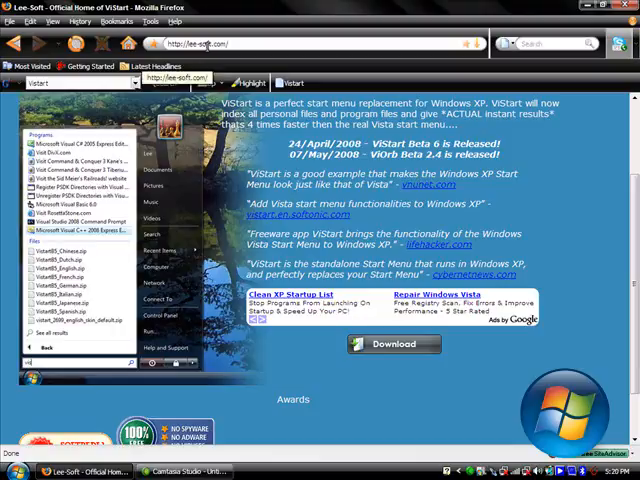
pyautogui.scroll(2, 593, 197)
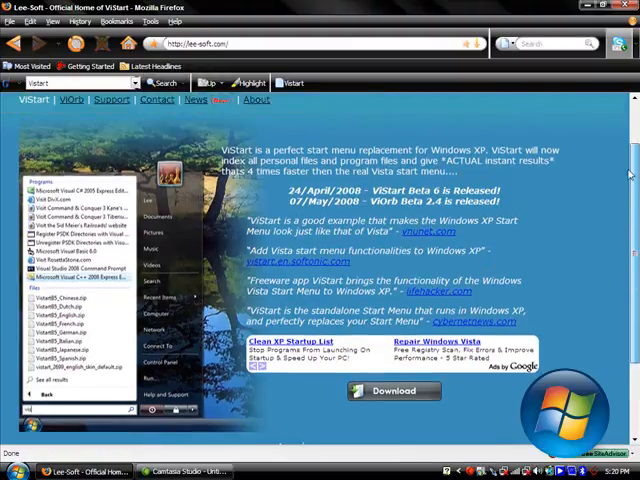
pyautogui.scroll(2, 610, 160)
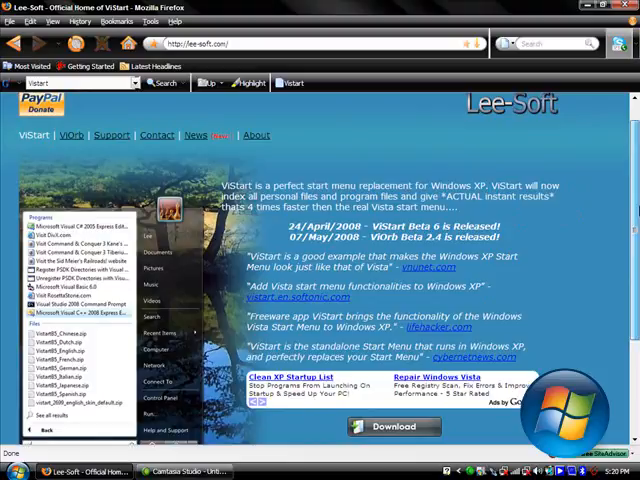
pyautogui.scroll(-3, 594, 207)
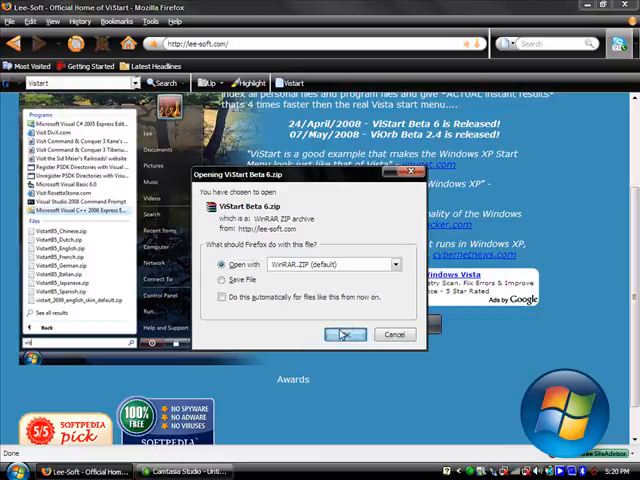
pyautogui.click(344, 334)
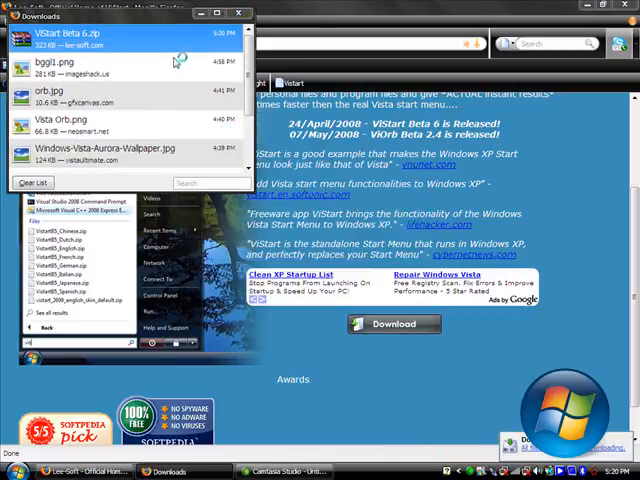
# - Extract ViStart OneStep from the zip to the Desktop via 'Extract to the specified folder'
pyautogui.doubleClick(90, 33)
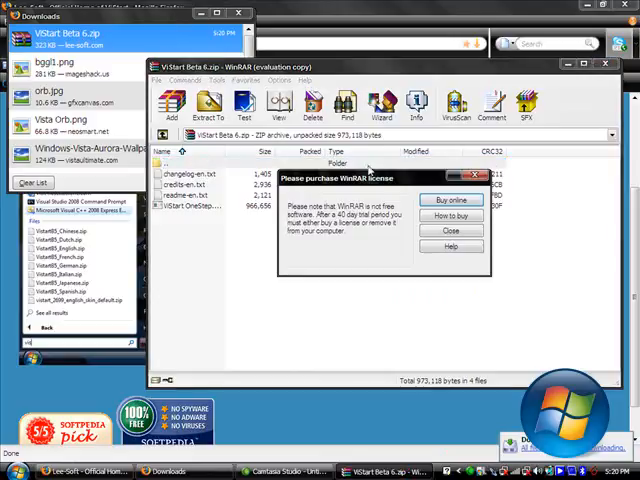
pyautogui.click(476, 177)
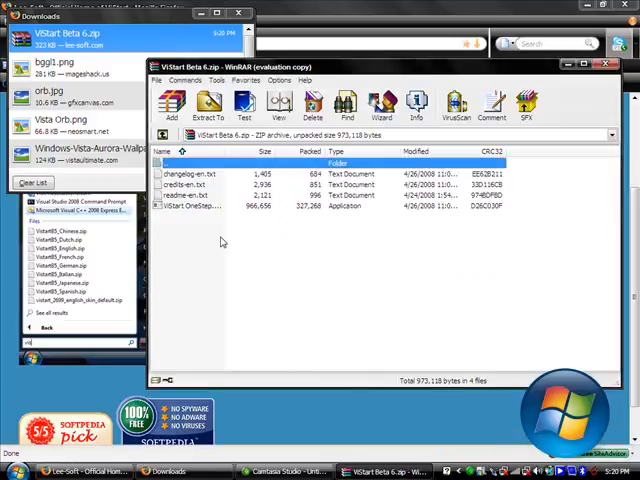
pyautogui.click(186, 207)
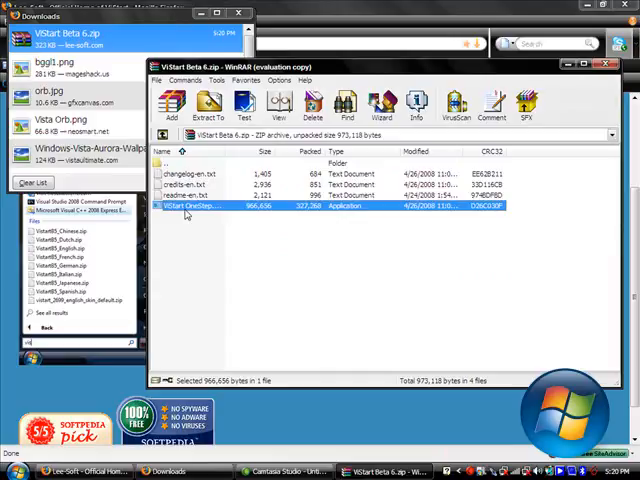
pyautogui.rightClick(186, 207)
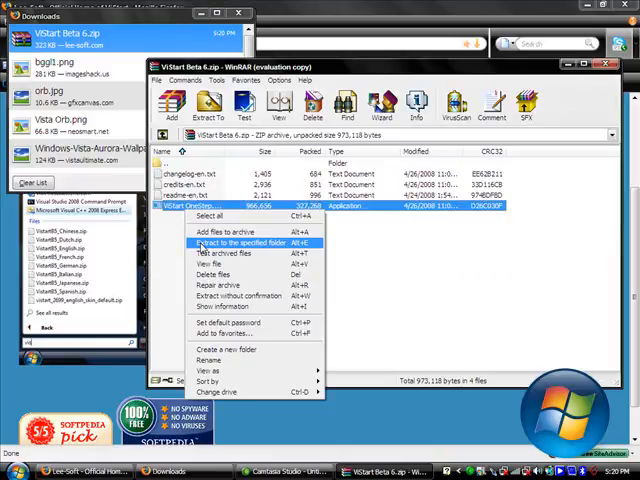
pyautogui.click(225, 243)
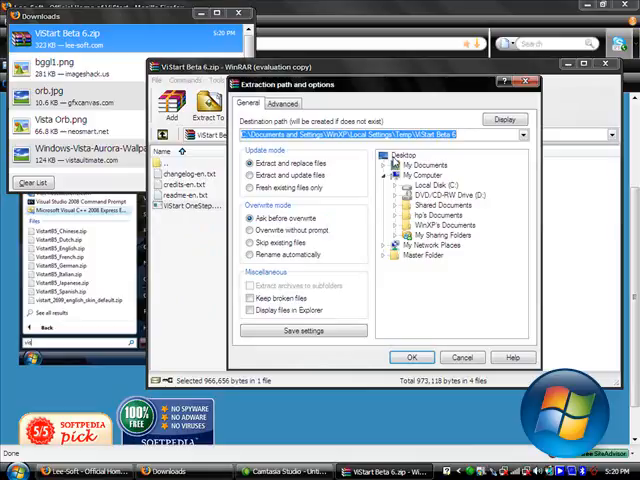
pyautogui.click(403, 156)
pyautogui.click(411, 357)
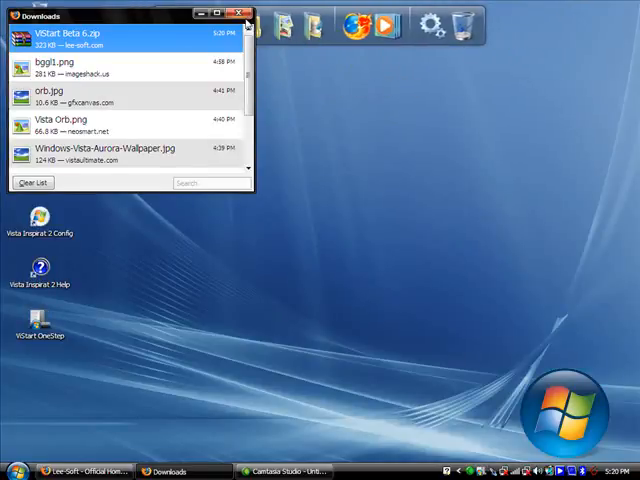
# - Close the Downloads window and try the Vista-style Start menu from the Start orb
pyautogui.click(243, 14)
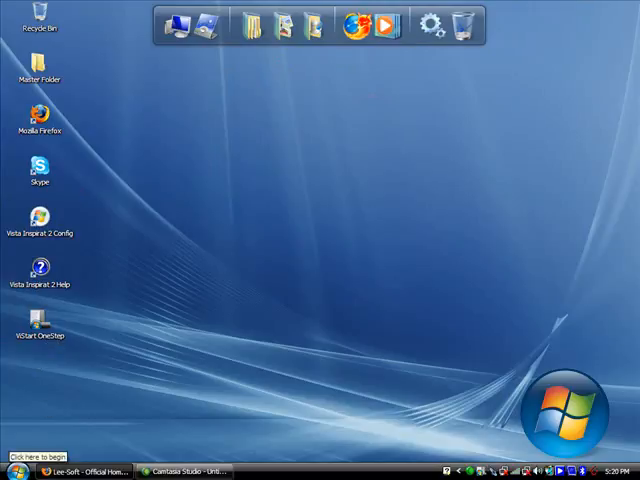
pyautogui.click(16, 471)
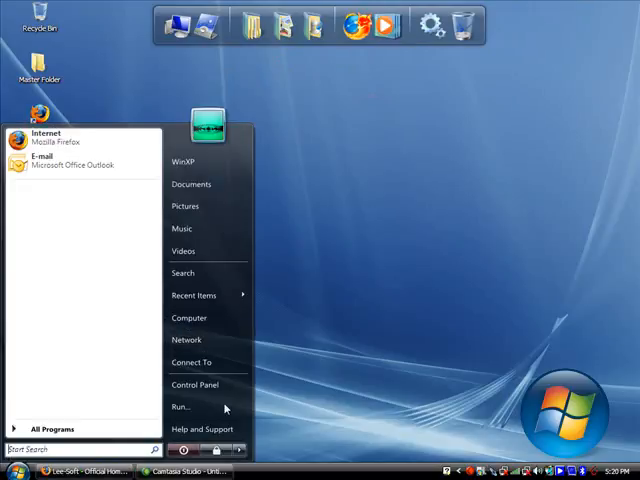
pyautogui.click(272, 350)
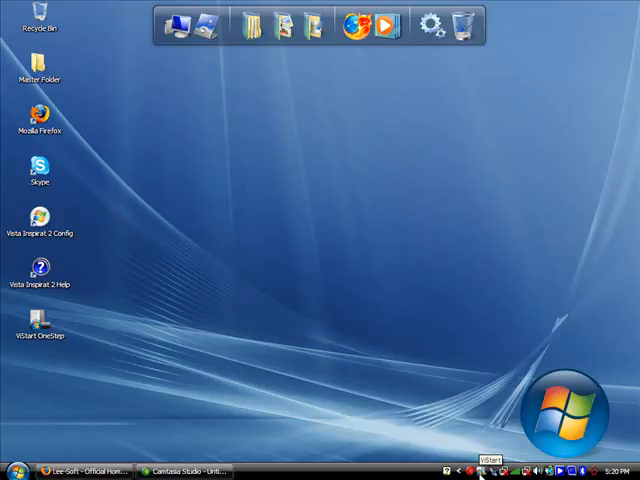
# - Enable 'Start with Windows' in ViStart's tray Options and save it
pyautogui.rightClick(483, 470)
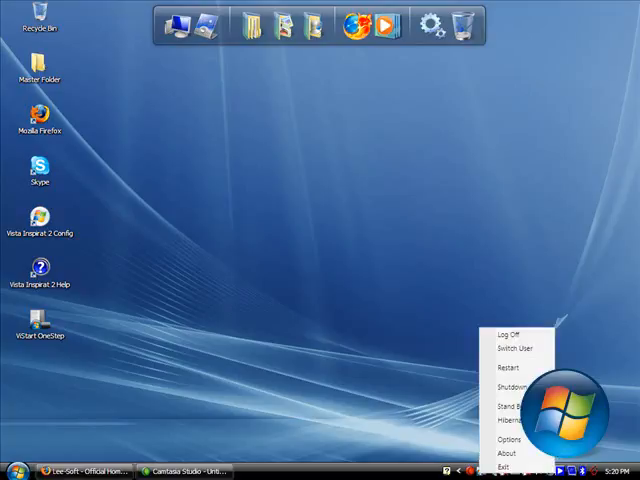
pyautogui.click(509, 439)
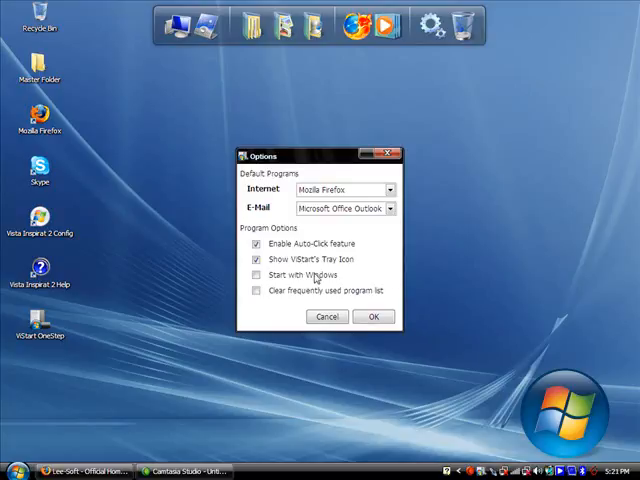
pyautogui.click(256, 275)
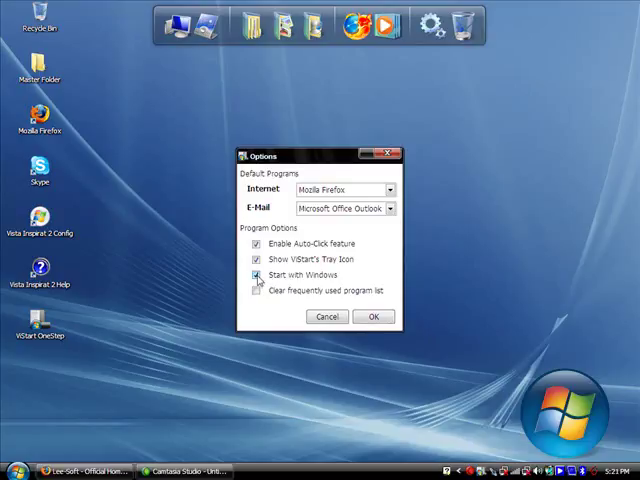
pyautogui.click(373, 317)
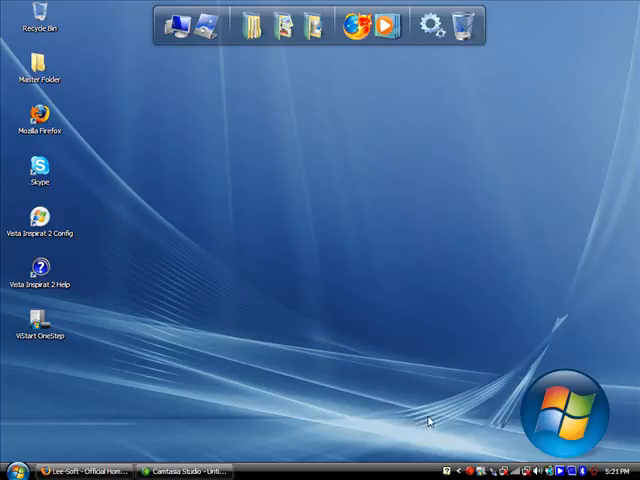
pyautogui.rightClick(466, 466)
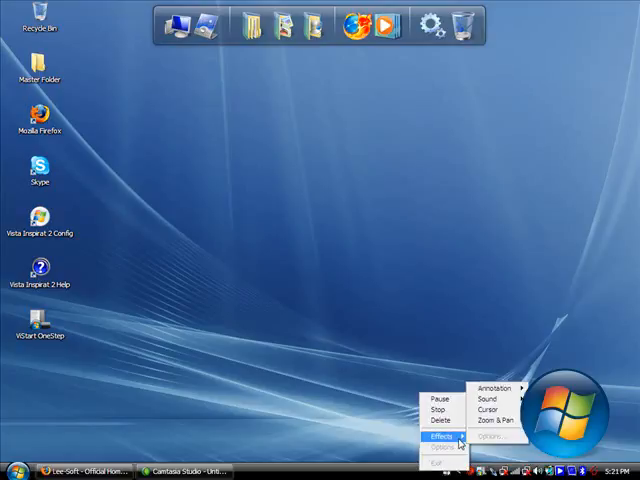